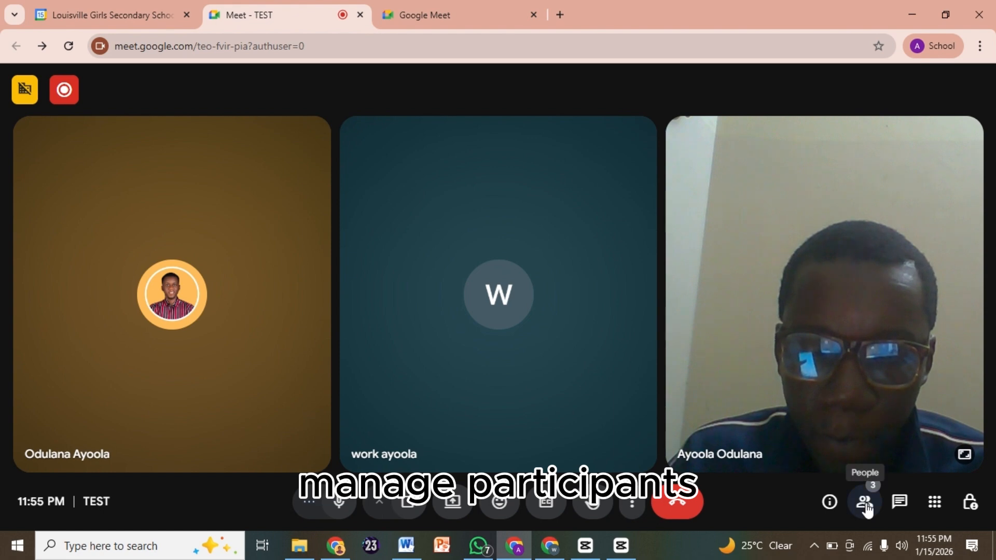
- Show the TEST meeting's participant list, and visit the Google Meet landing page before returning to the meeting
click(865, 504)
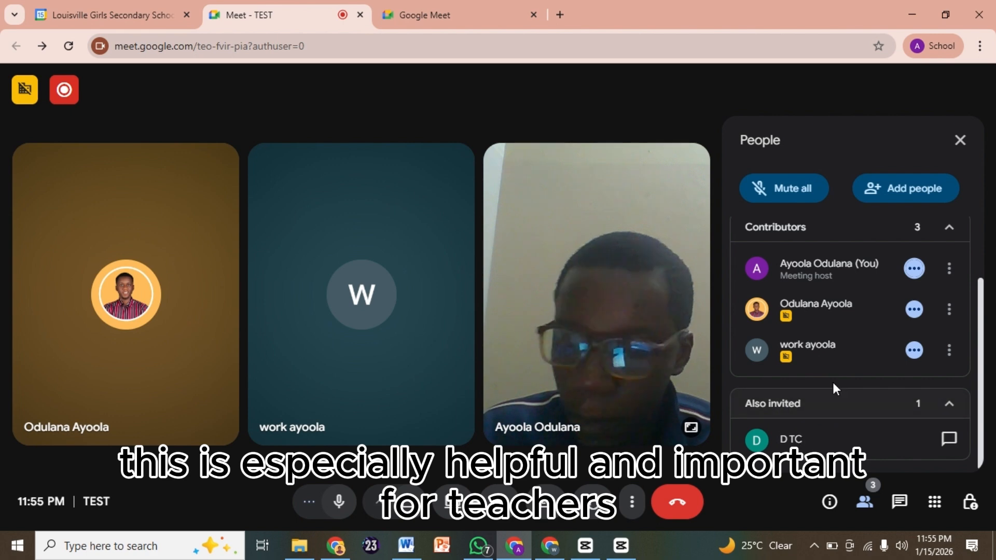
click(457, 1)
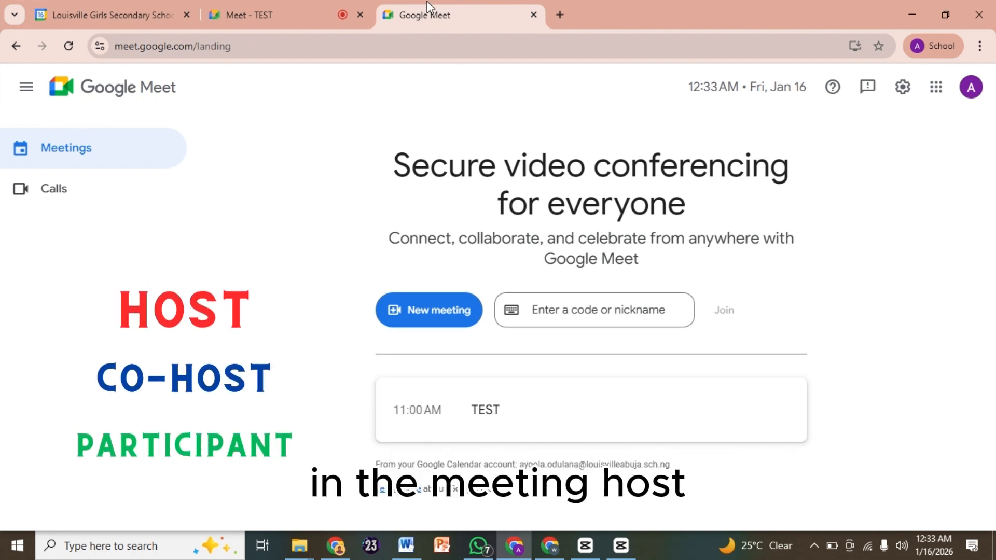
click(272, 11)
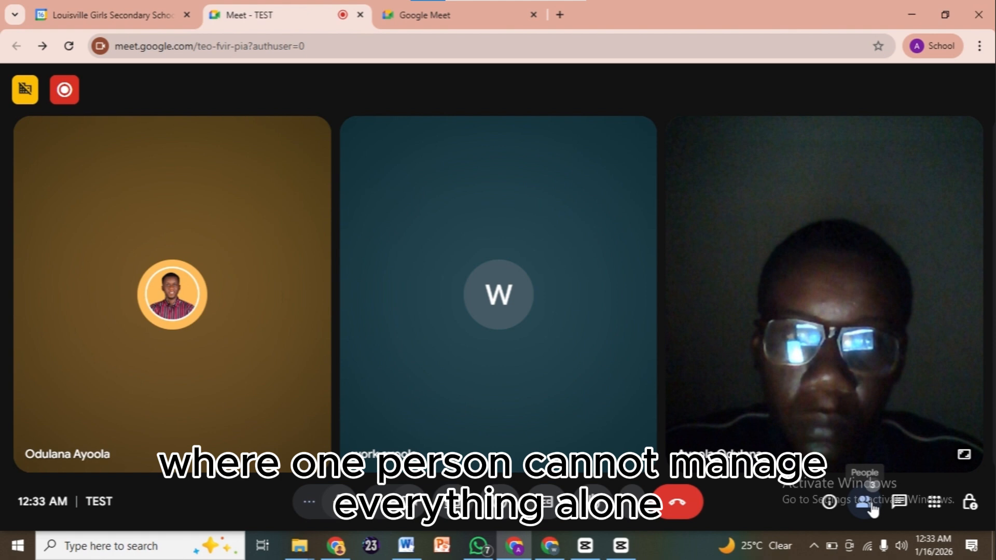
- Add the participant listed directly below the meeting host as co-host from the participant list
click(865, 504)
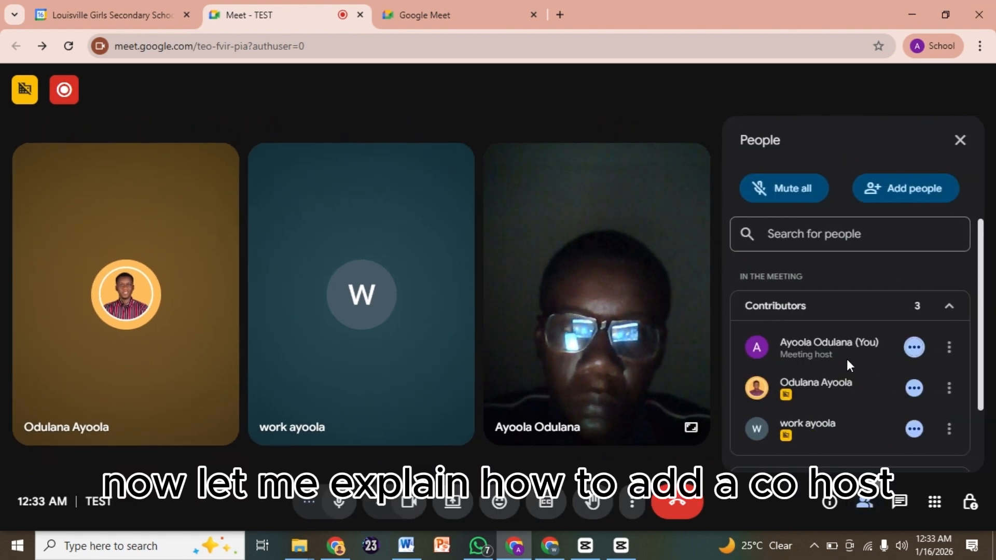
scroll(833, 352, down, 1)
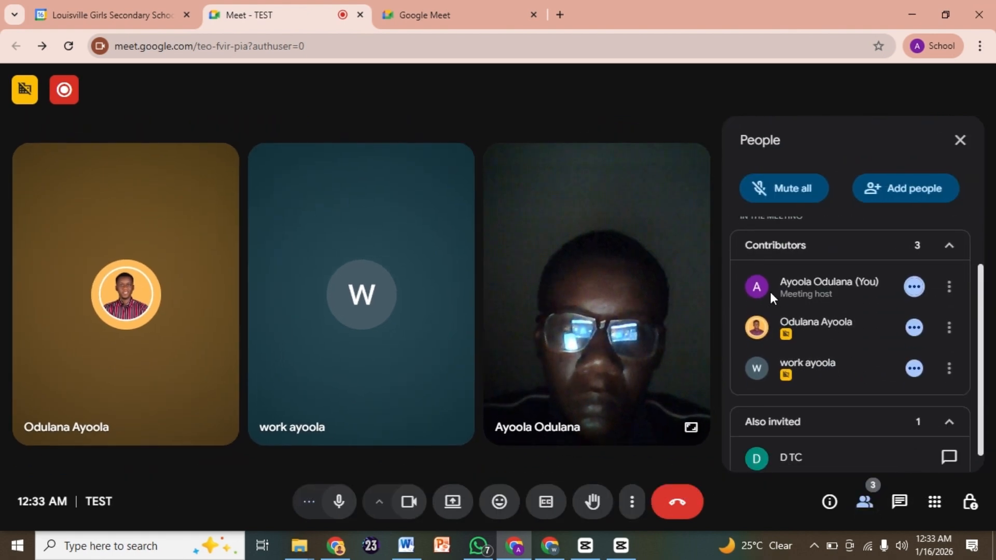
click(914, 328)
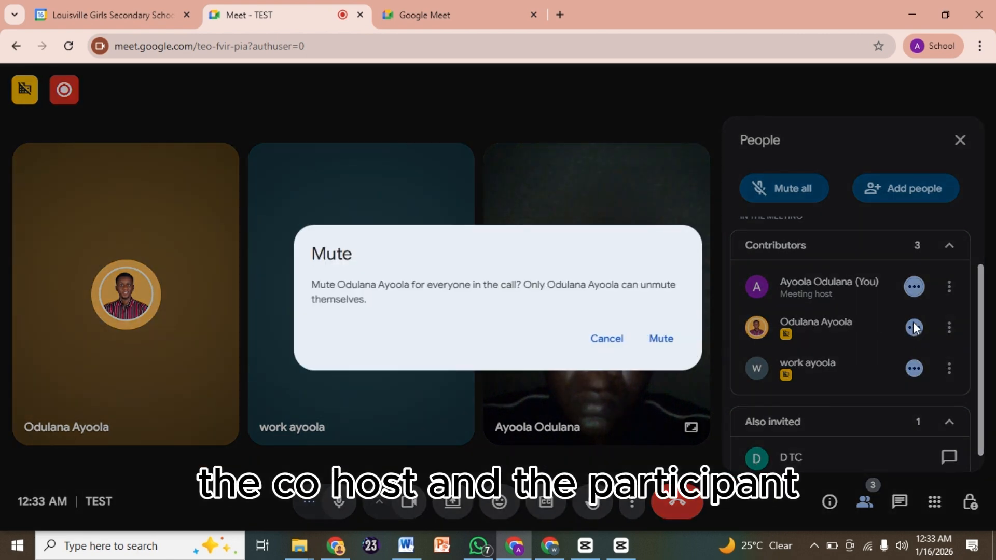
click(866, 335)
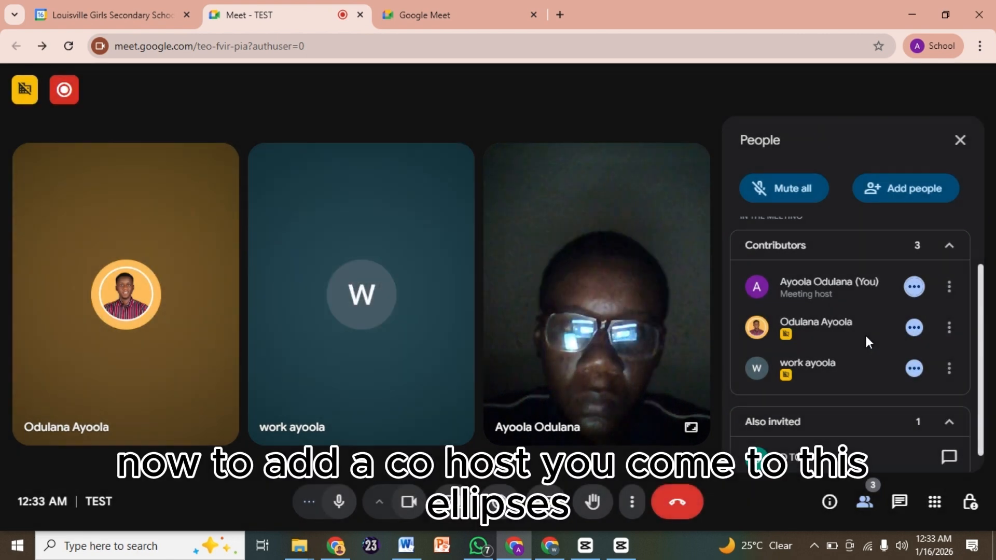
click(949, 332)
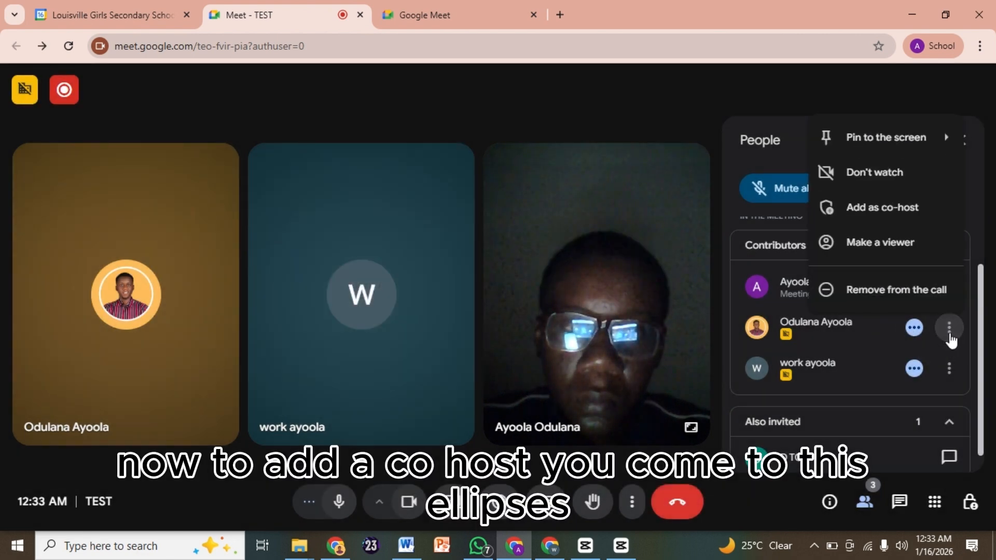
click(877, 208)
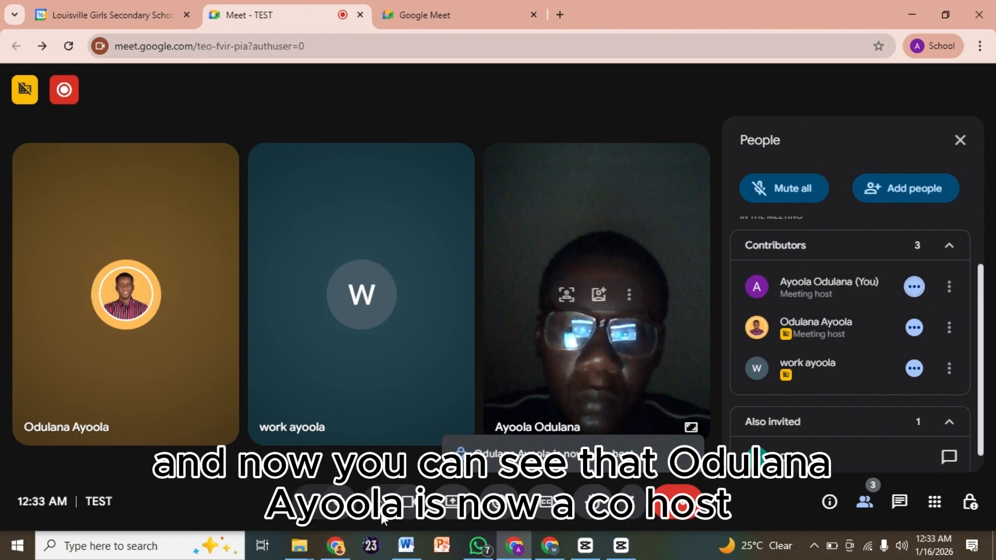
- Switch to the co-host's browser window and review the Host controls settings available there
click(336, 551)
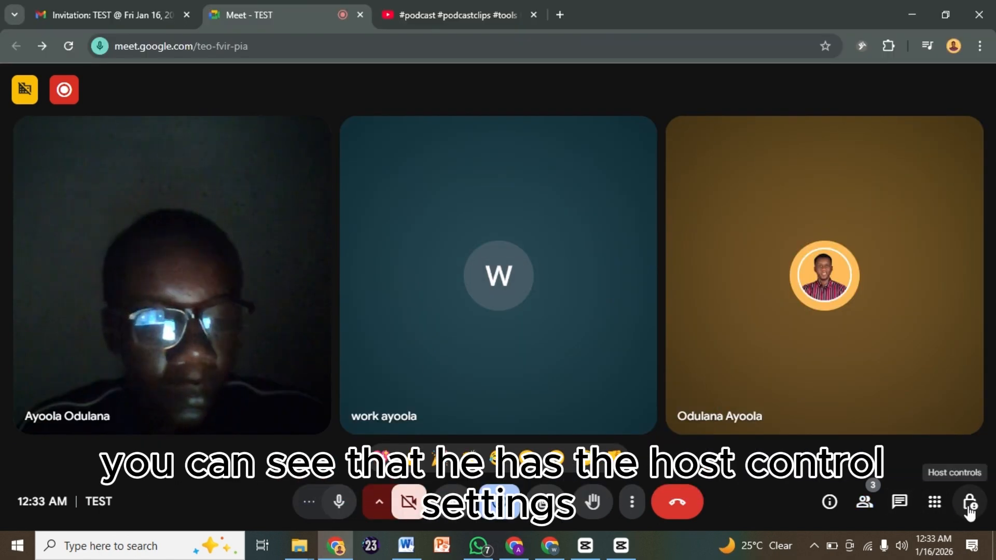
click(970, 506)
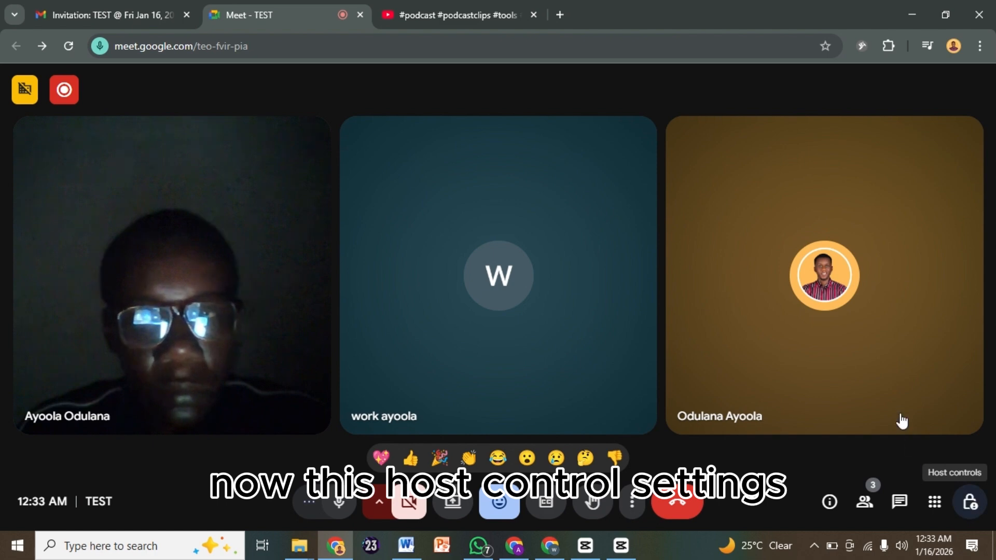
scroll(890, 367, down, 2)
scroll(891, 367, down, 3)
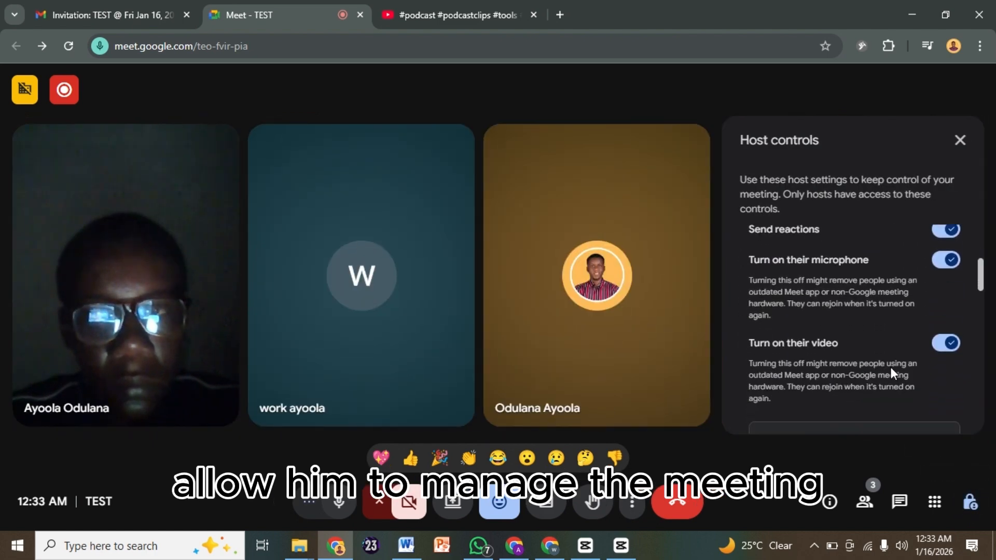
click(652, 458)
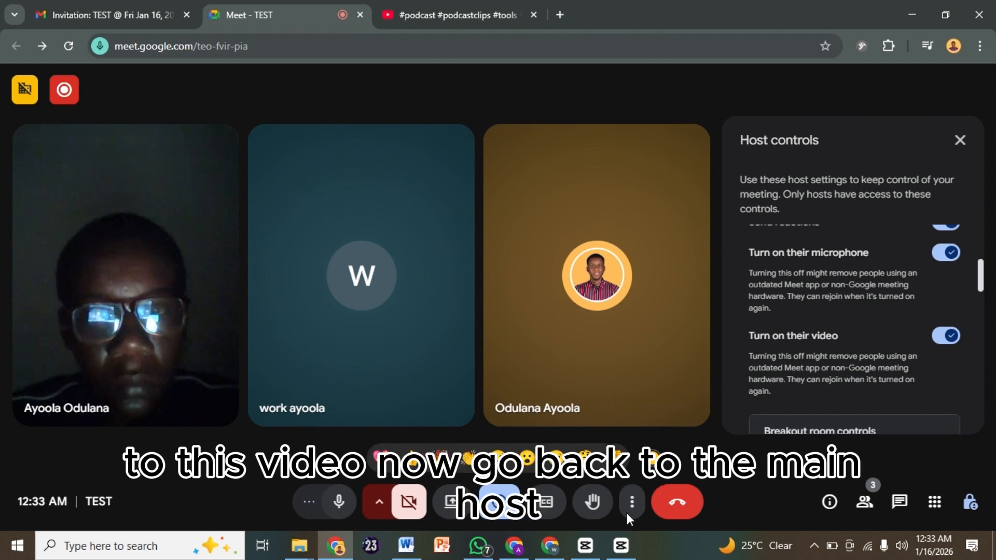
- Review the Host controls in the main host's window, close them and bring up the participant list
click(514, 546)
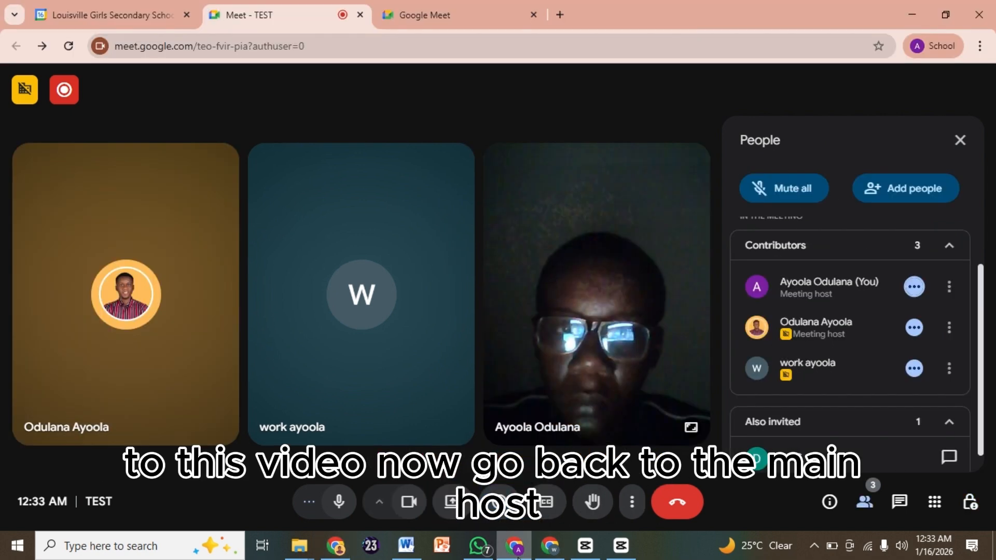
click(970, 501)
scroll(889, 415, down, 5)
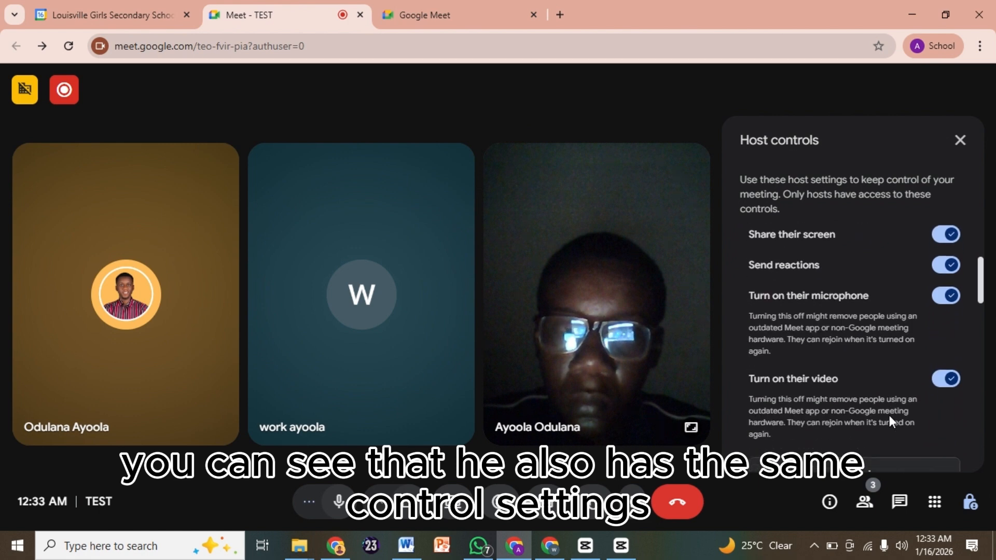
click(960, 140)
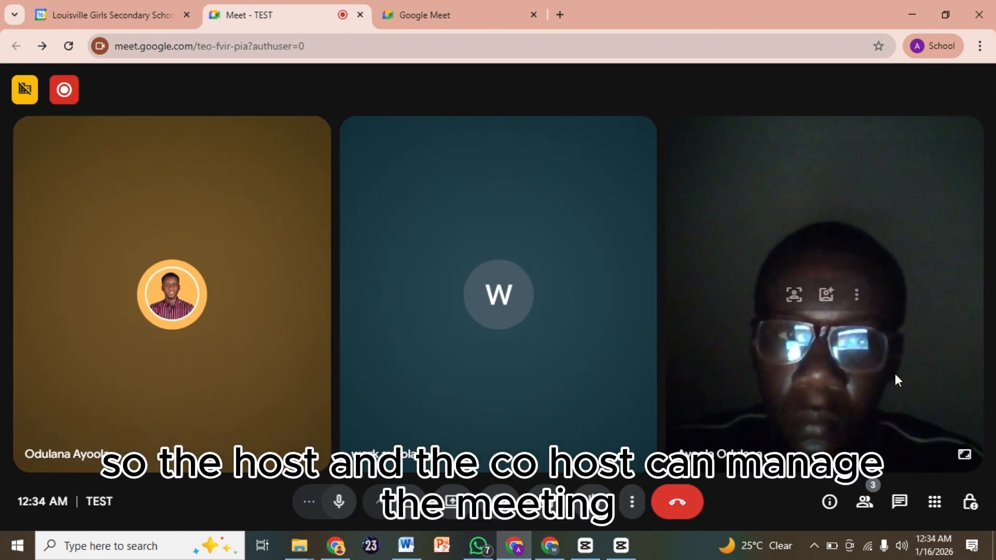
click(865, 499)
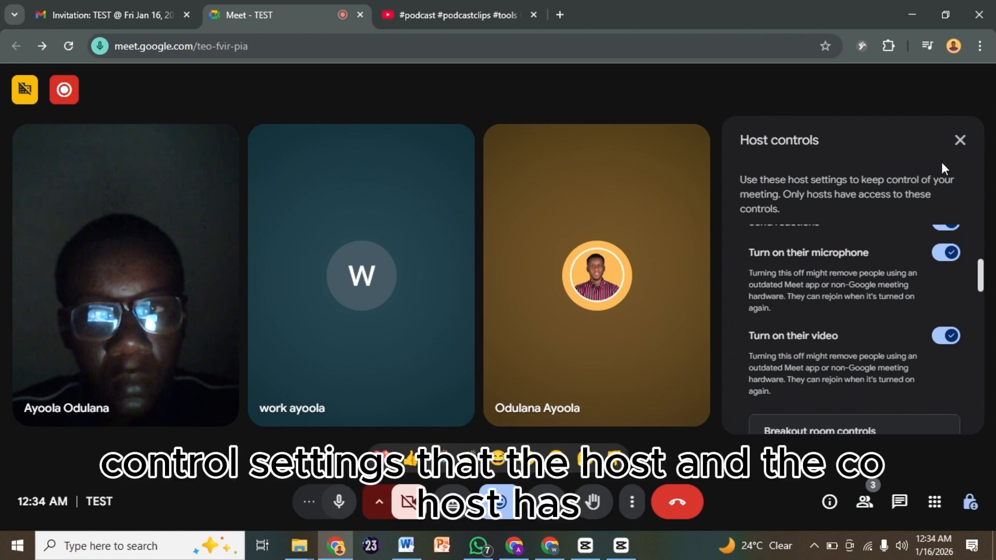
- Replace the Host controls with the participant list in the co-host's window, and view the meeting from the ordinary participant's window
click(960, 141)
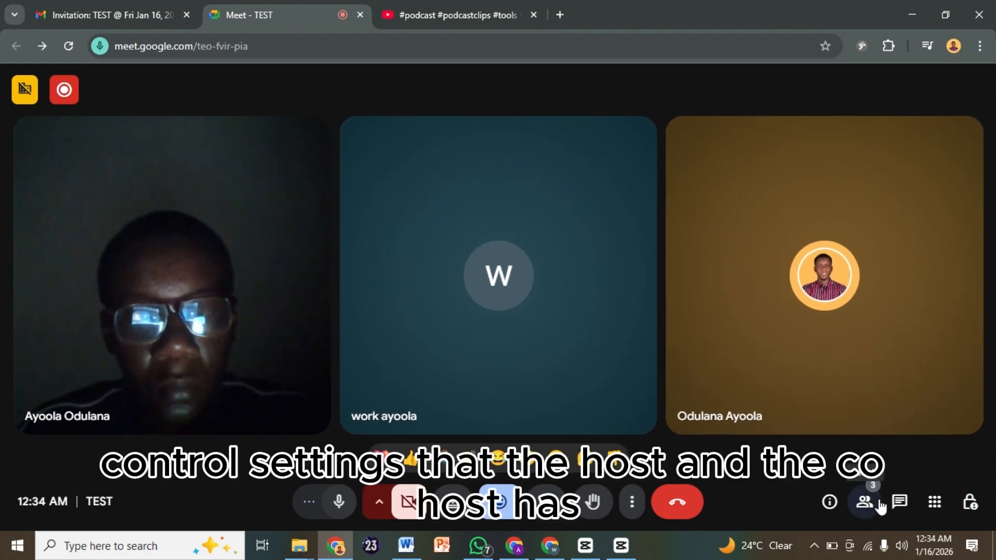
click(864, 501)
scroll(920, 363, down, 1)
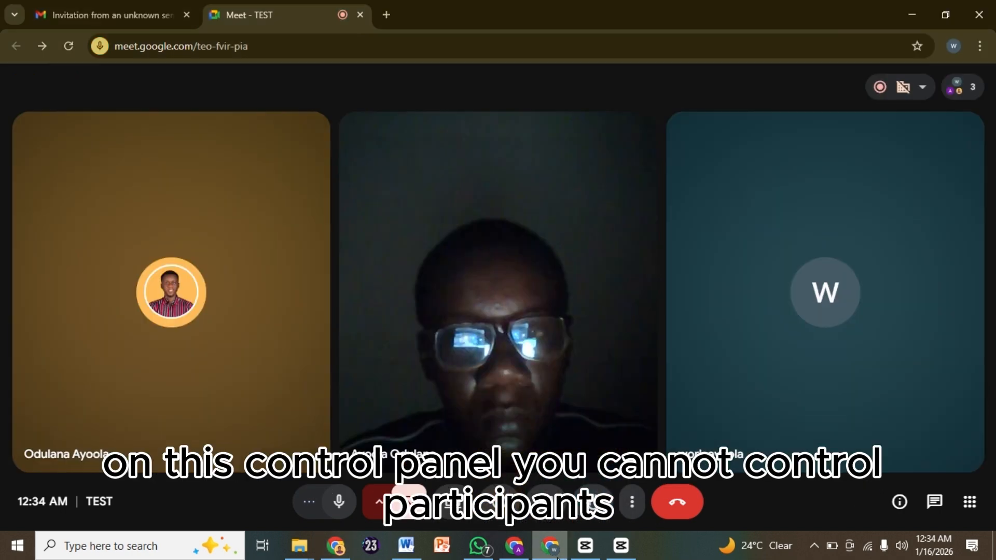
click(550, 546)
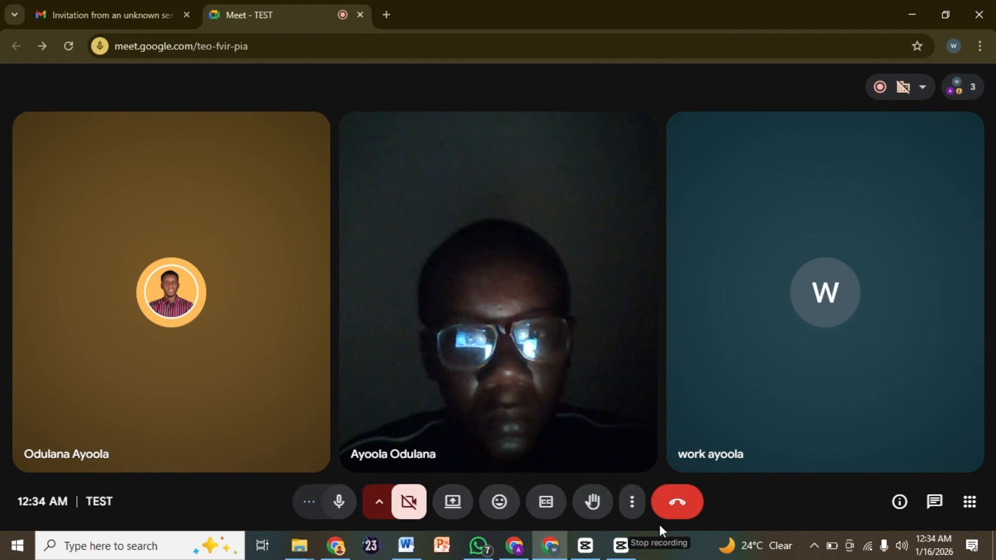
- Return to the TEST meeting in the host's window and mute the participant directly below the host for everyone
click(514, 546)
click(420, 11)
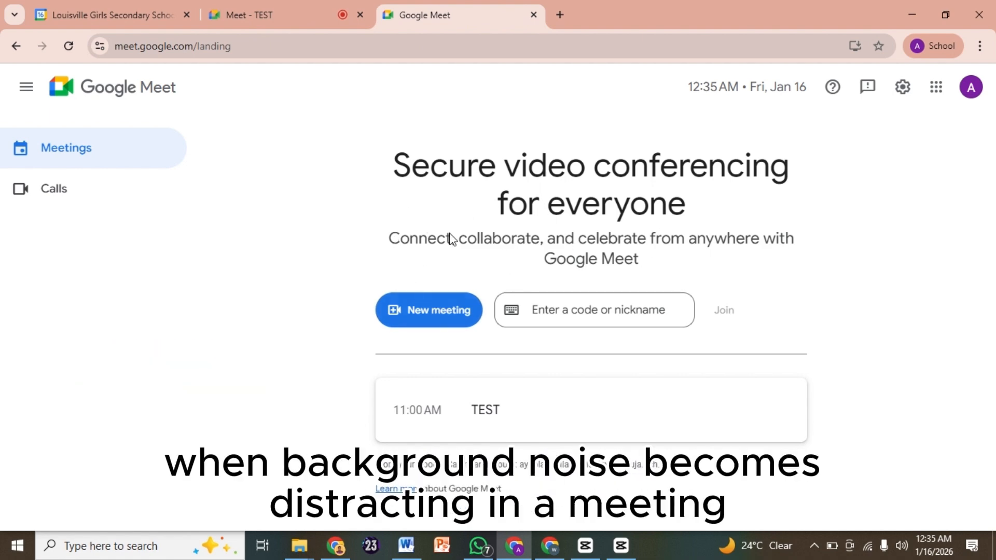
click(289, 7)
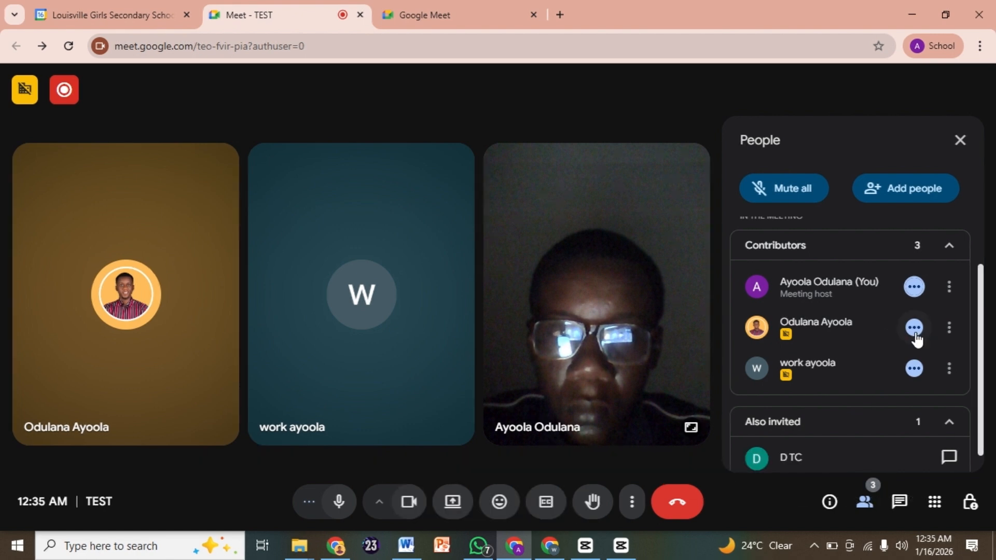
click(915, 330)
click(665, 340)
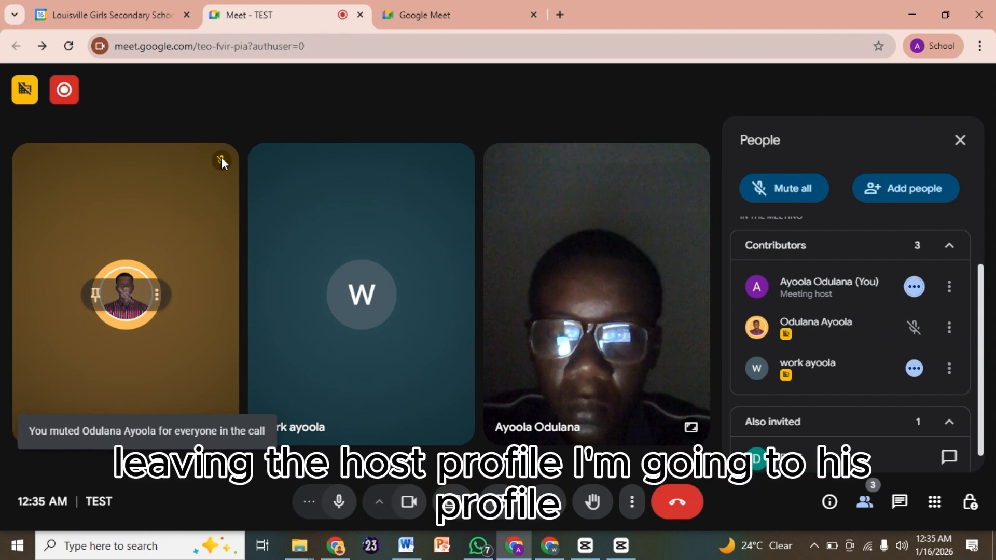
- Check the meeting in the muted participant's window, and examine the options the host has for that participant
click(340, 549)
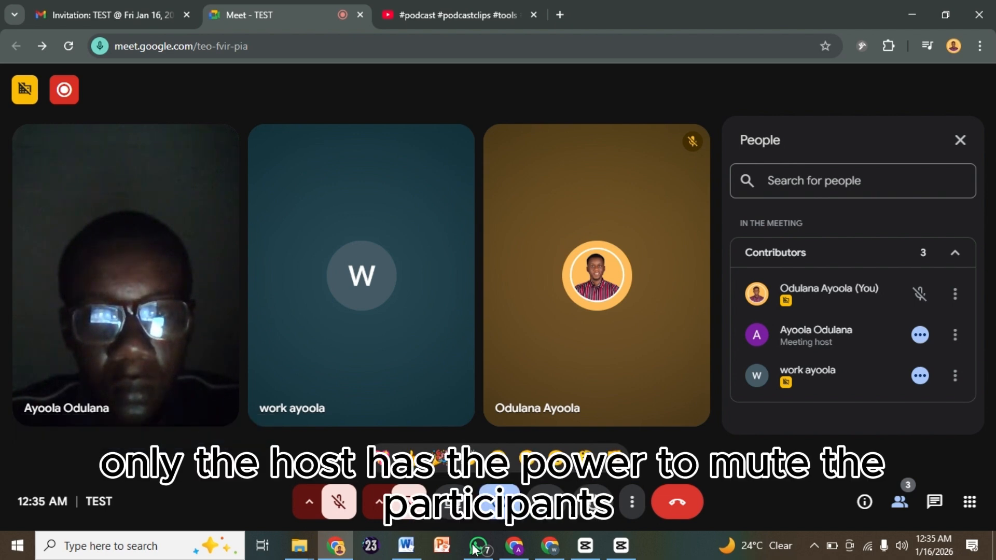
click(515, 546)
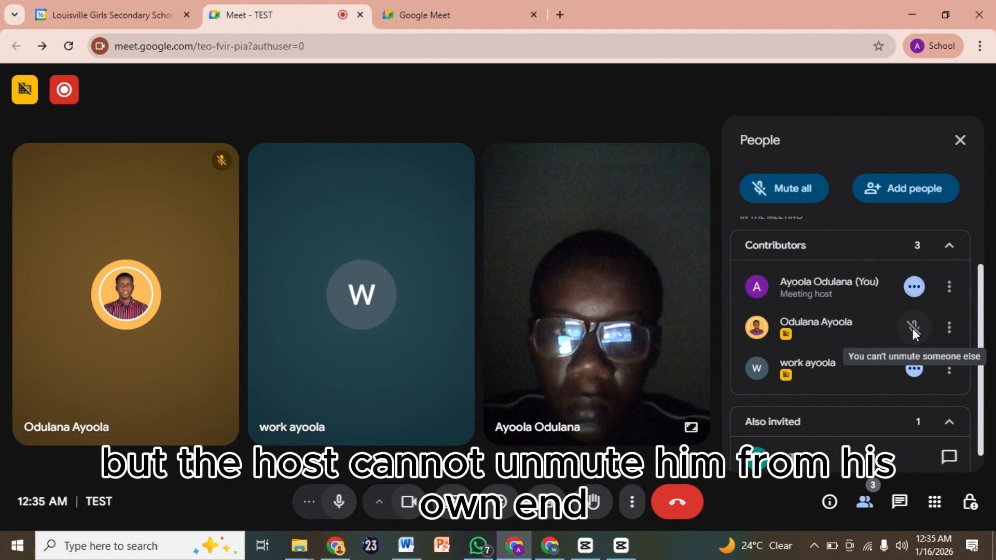
click(950, 328)
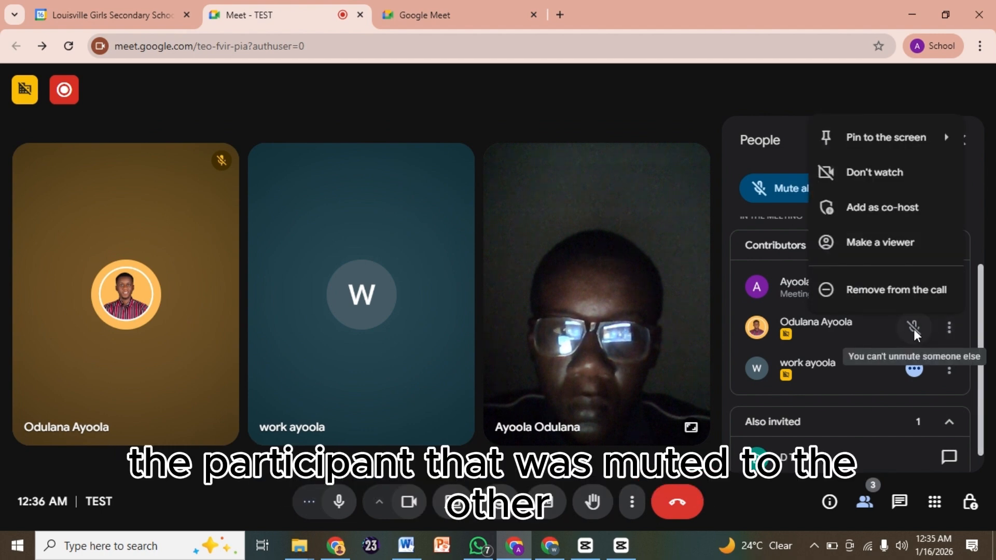
click(874, 332)
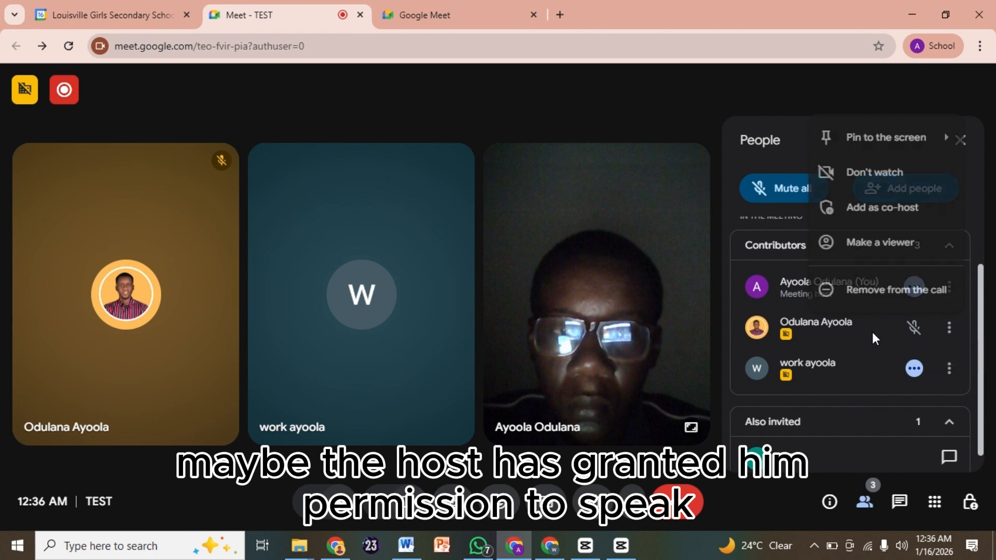
- Turn the microphone back on from the muted participant's own browser window
click(336, 546)
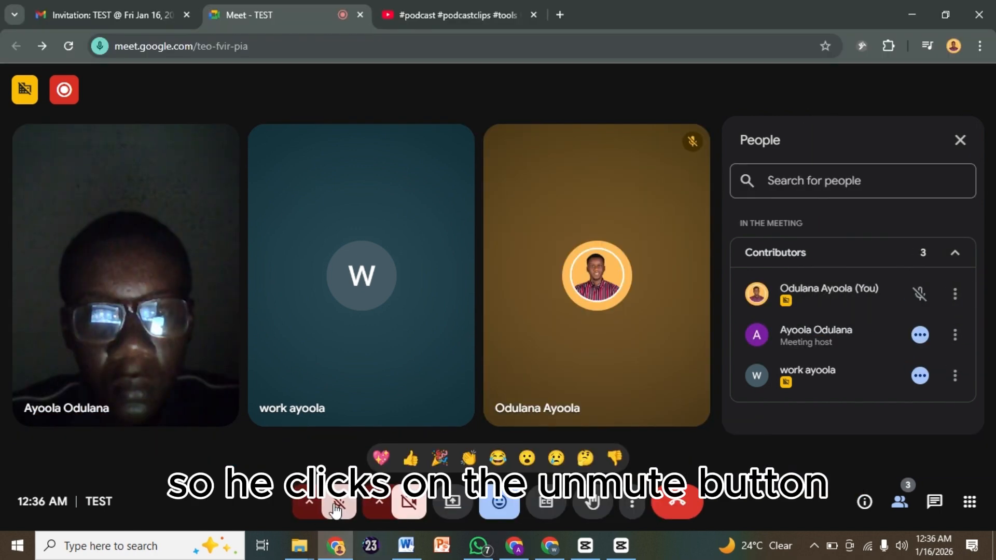
click(334, 505)
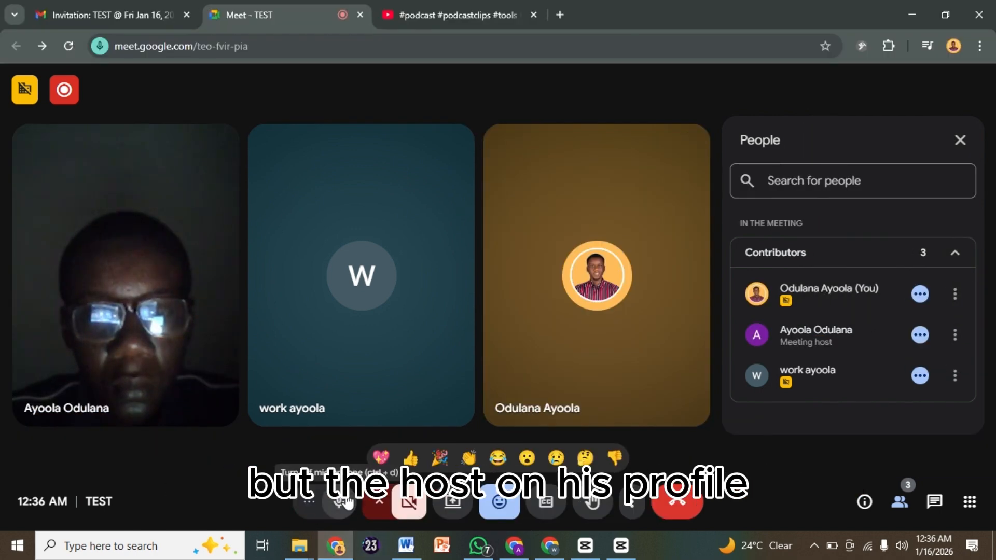
- In the host's window, bring up the mute confirmation for each of the other two participants and dismiss it without muting
click(514, 546)
click(914, 327)
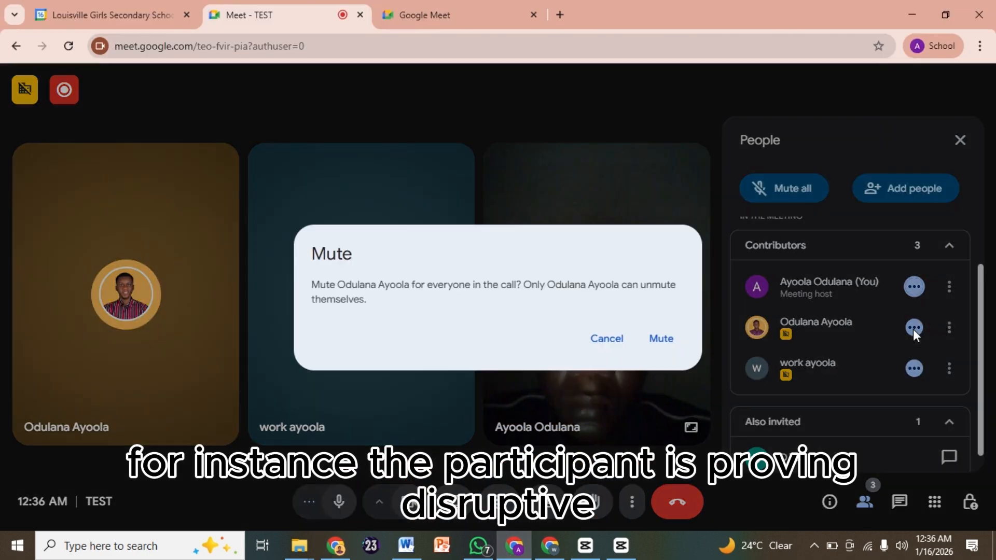
click(602, 340)
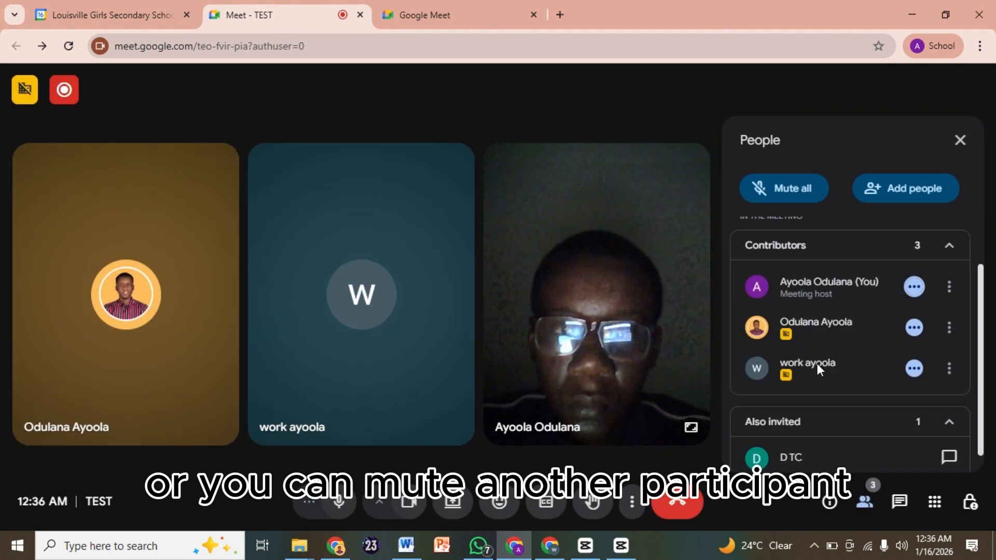
click(925, 370)
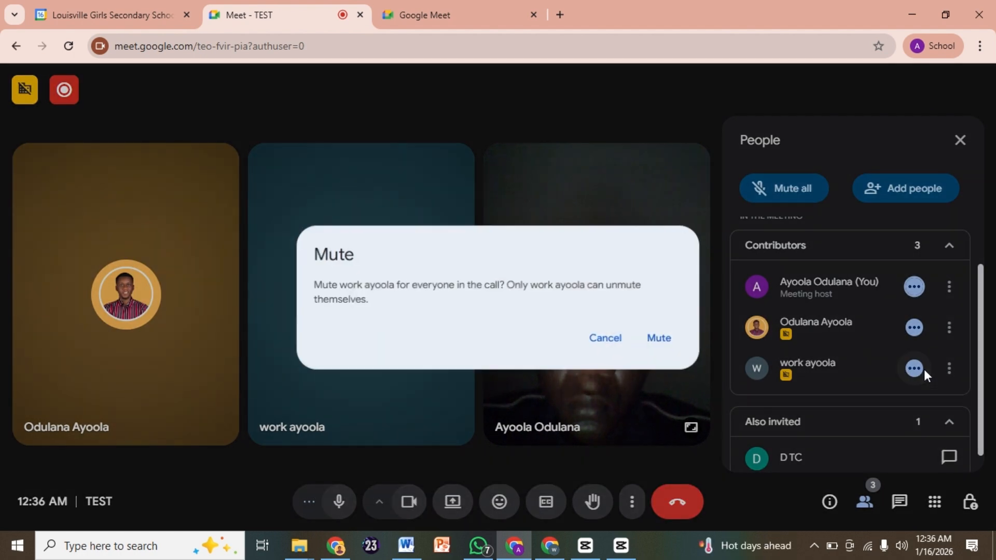
click(867, 365)
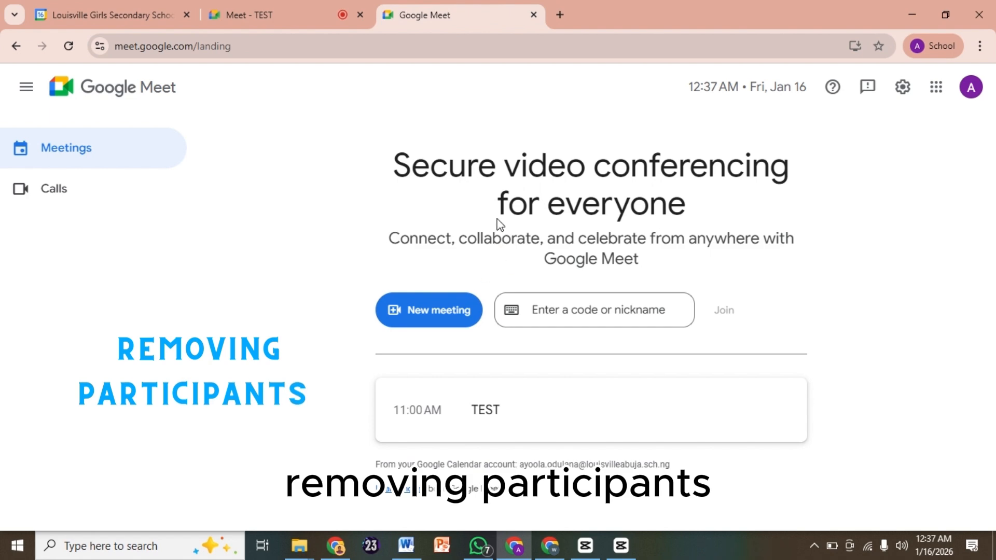
- Return to the TEST meeting and remove the participant directly below the host from the call, without an abuse report or block
click(287, 18)
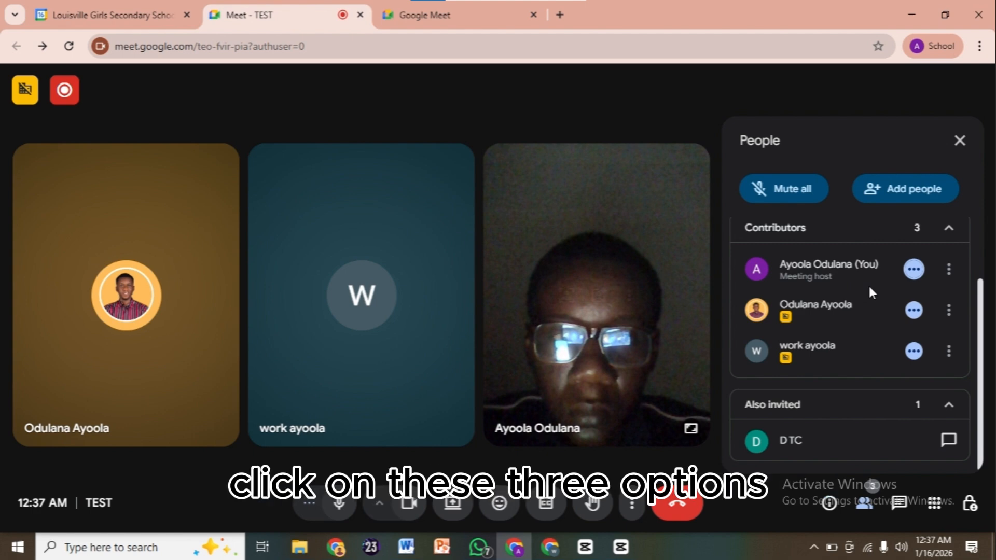
click(948, 310)
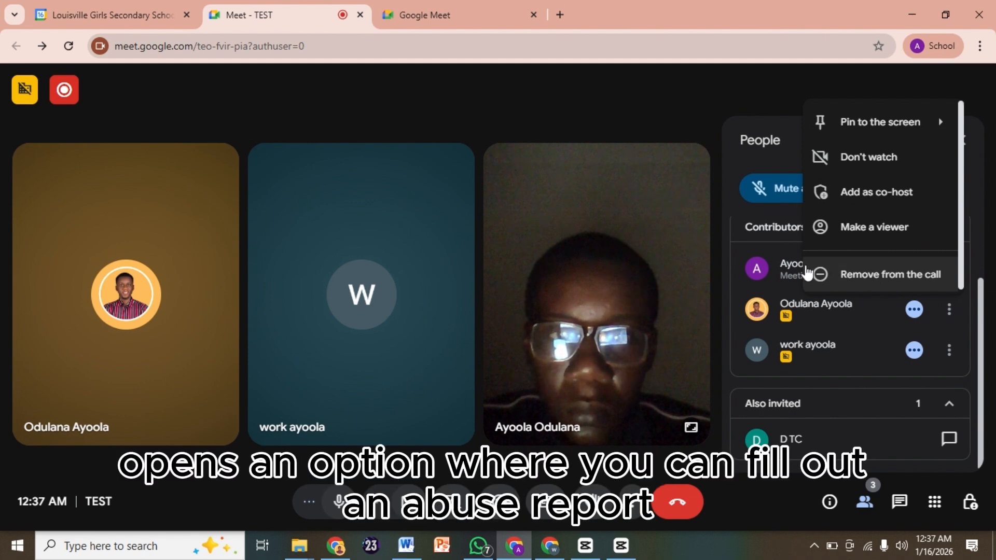
click(830, 272)
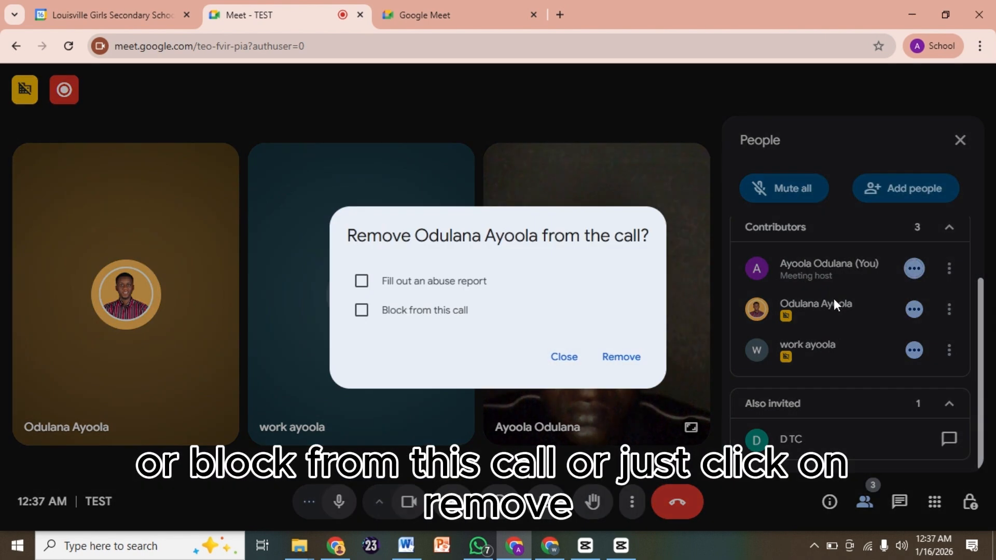
click(633, 355)
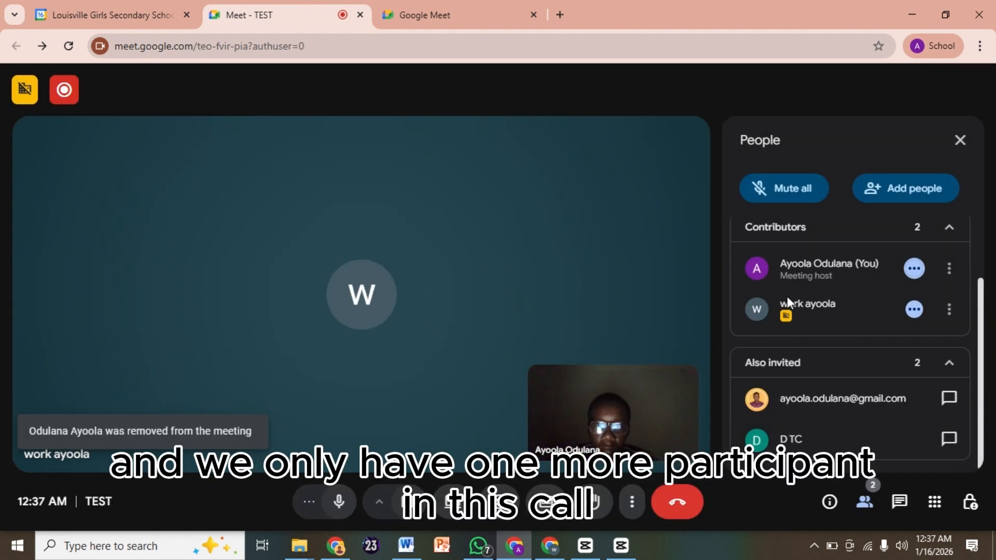
- Visit the Google Meet landing page briefly, return to the TEST meeting and open its host controls
click(466, 14)
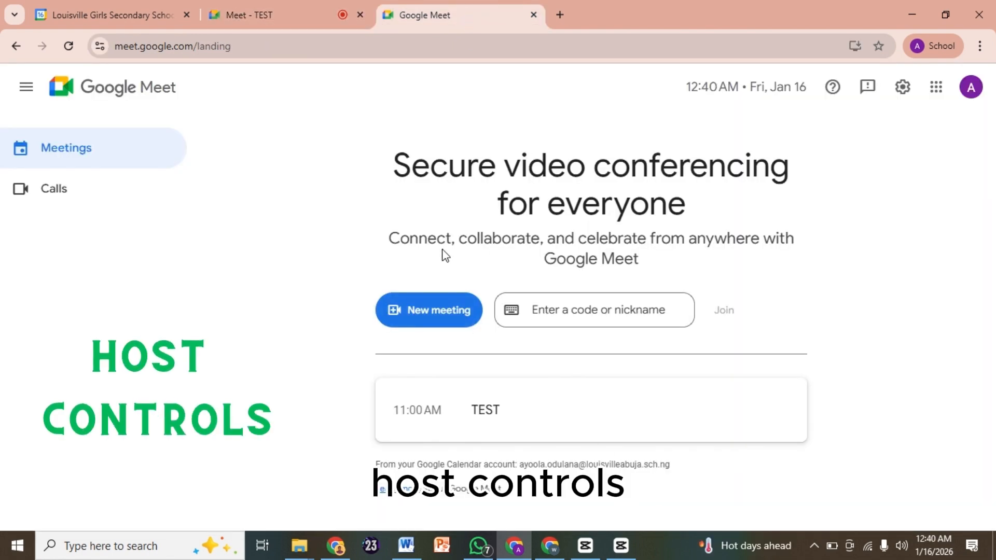
click(279, 11)
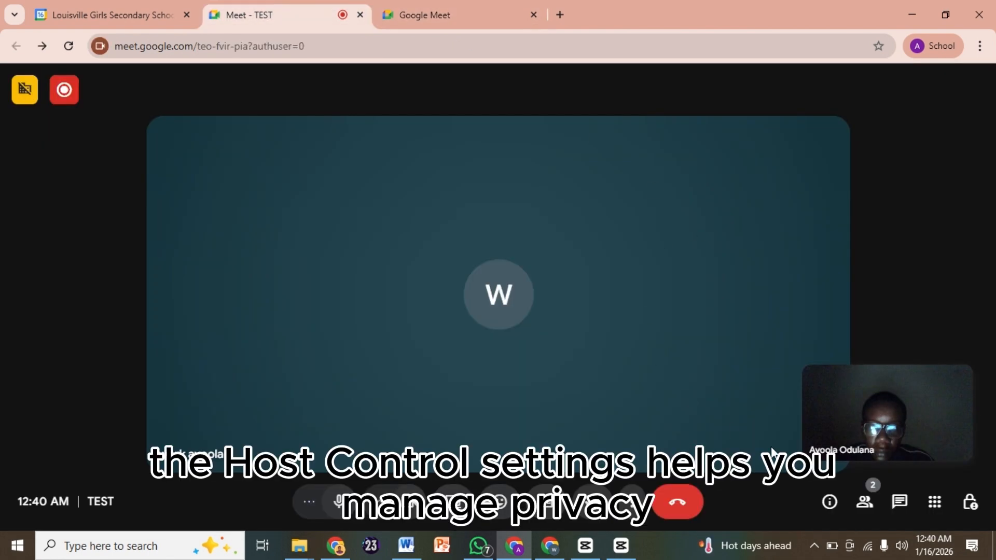
click(971, 506)
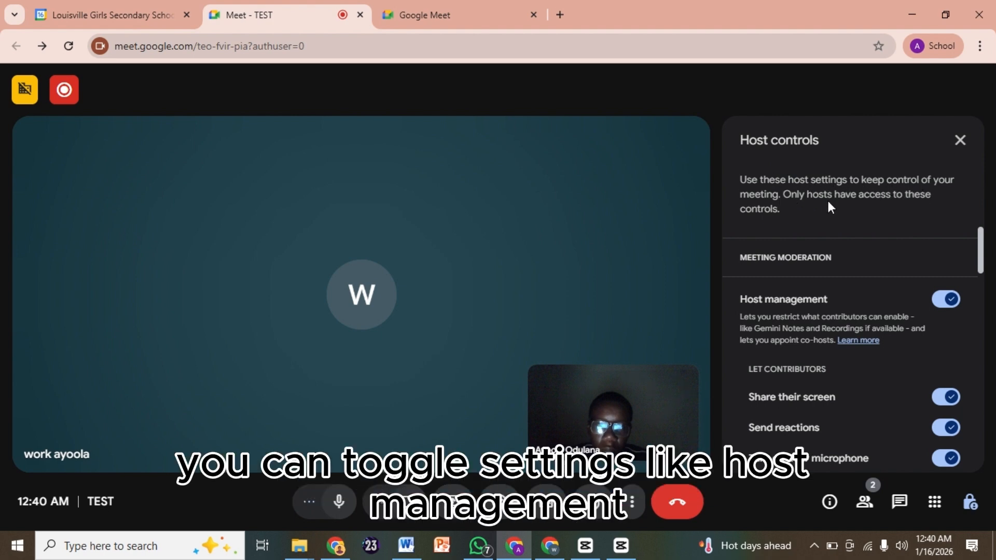
- Bring up the confirmation for turning off host management and cancel it
scroll(814, 284, down, 1)
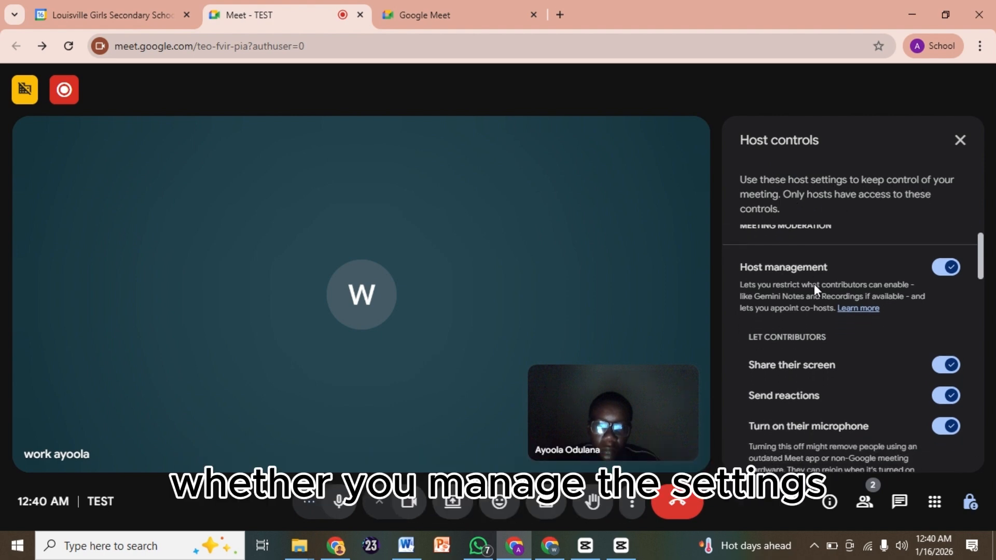
click(937, 275)
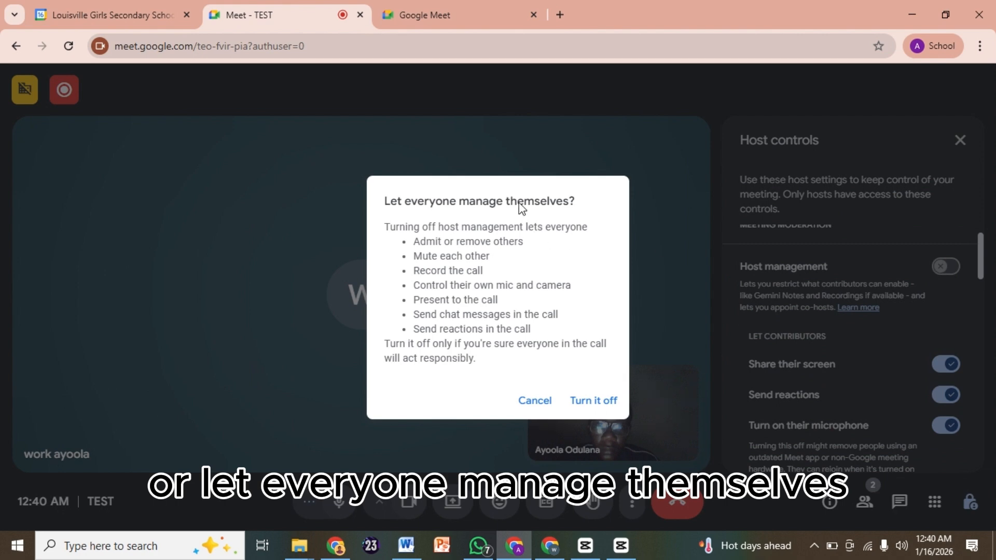
click(525, 403)
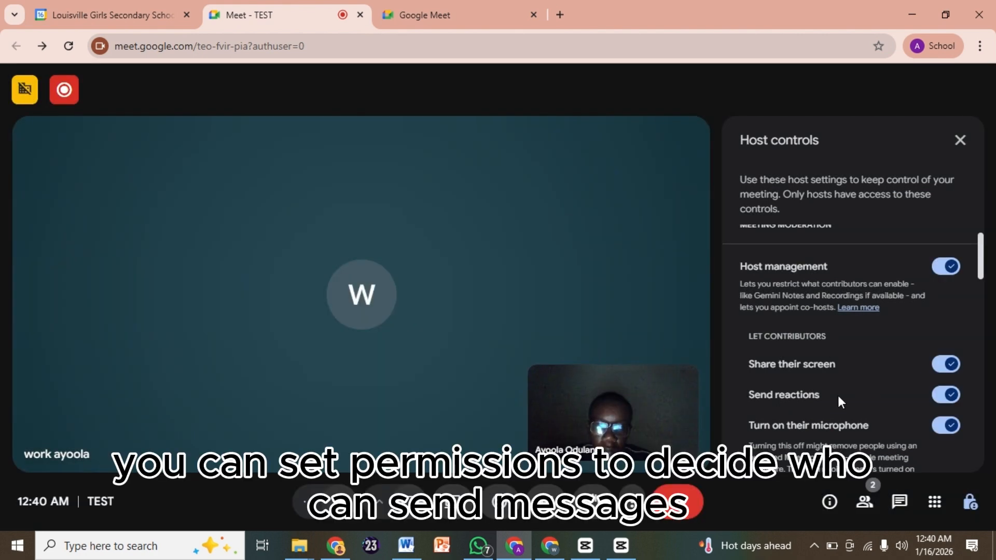
- Turn off the permission for contributors to share their screen and turn it back on
scroll(839, 395, down, 1)
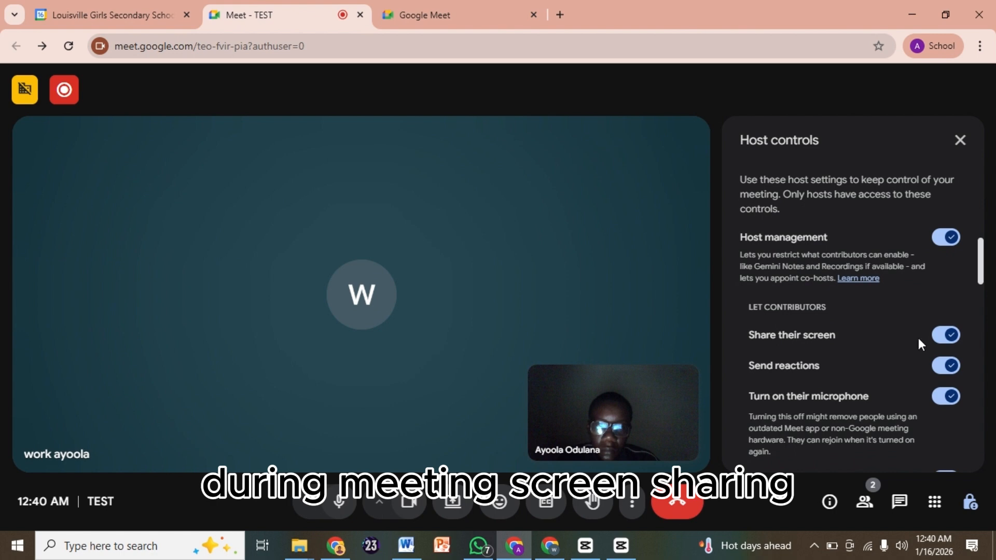
click(953, 336)
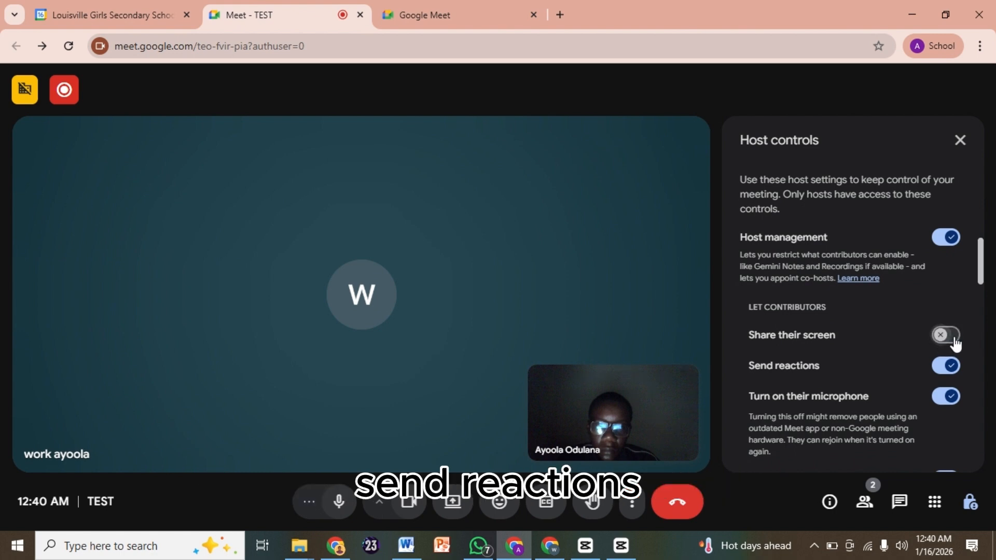
click(954, 337)
- Examine the remaining host controls: contributor microphone and video permissions, breakout room controls, chat moderation and the meeting access types
scroll(933, 410, down, 2)
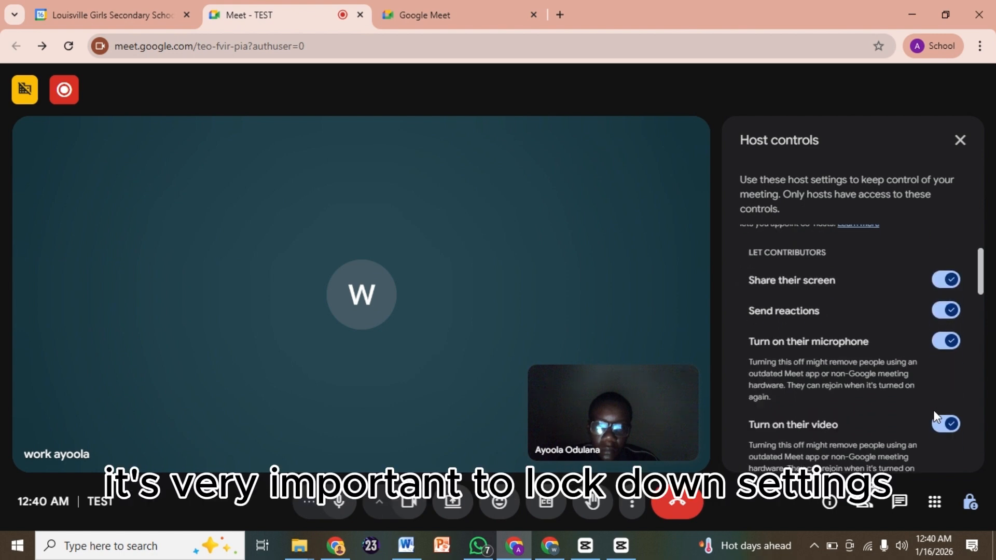
scroll(937, 415, down, 1)
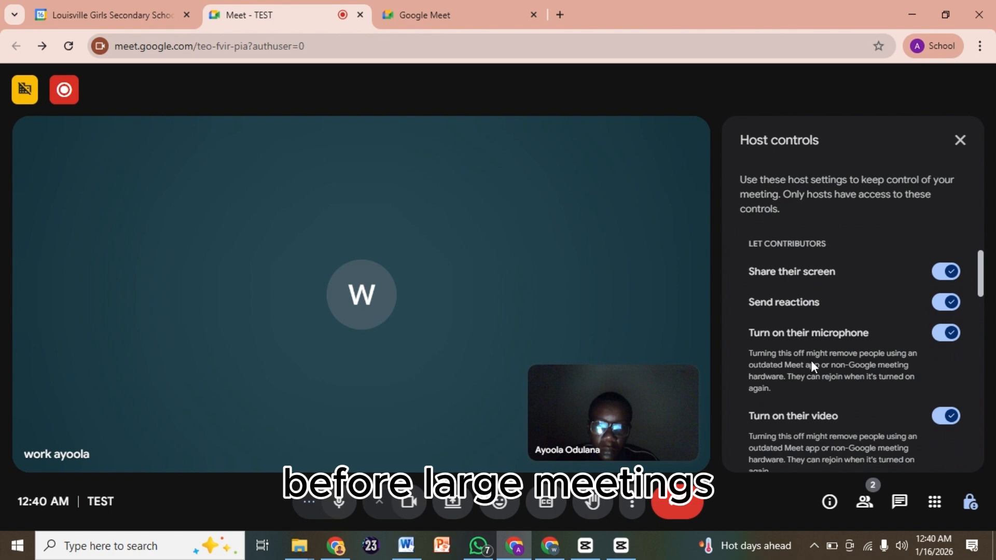
scroll(812, 366, down, 4)
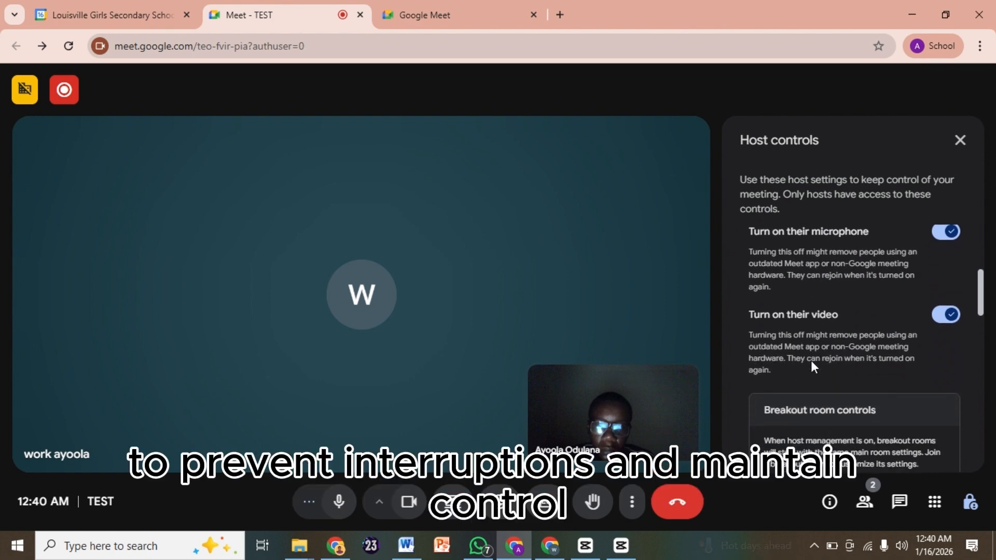
scroll(812, 365, down, 5)
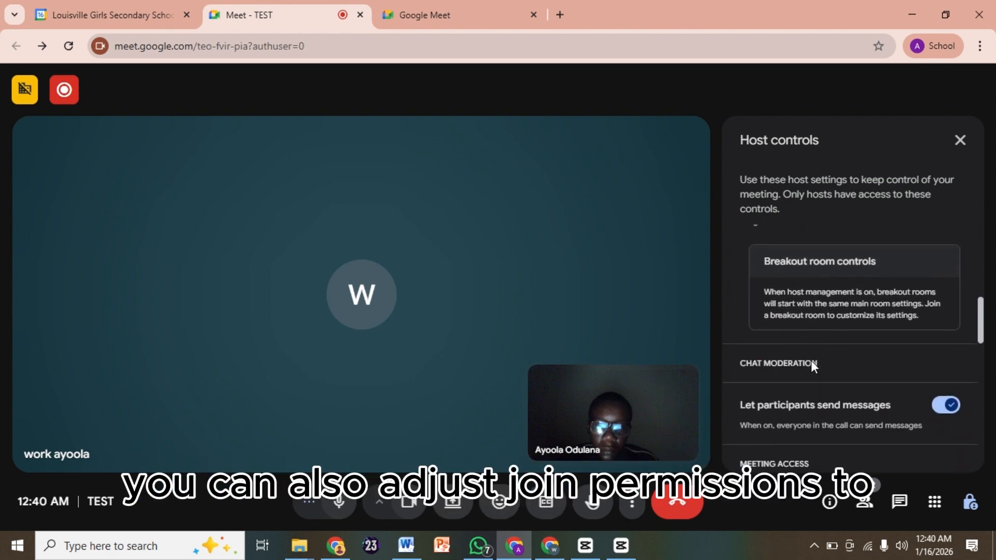
scroll(811, 360, down, 3)
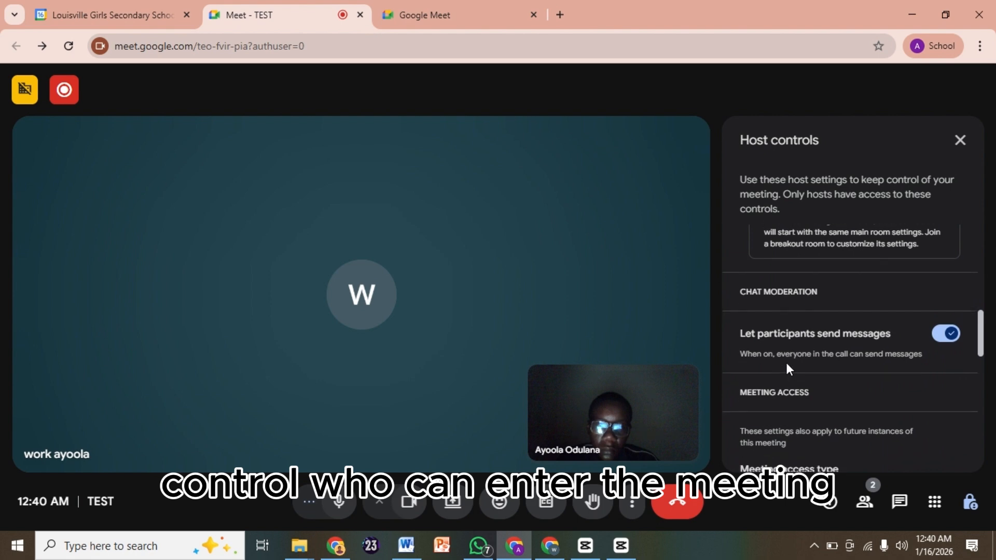
scroll(787, 364, down, 3)
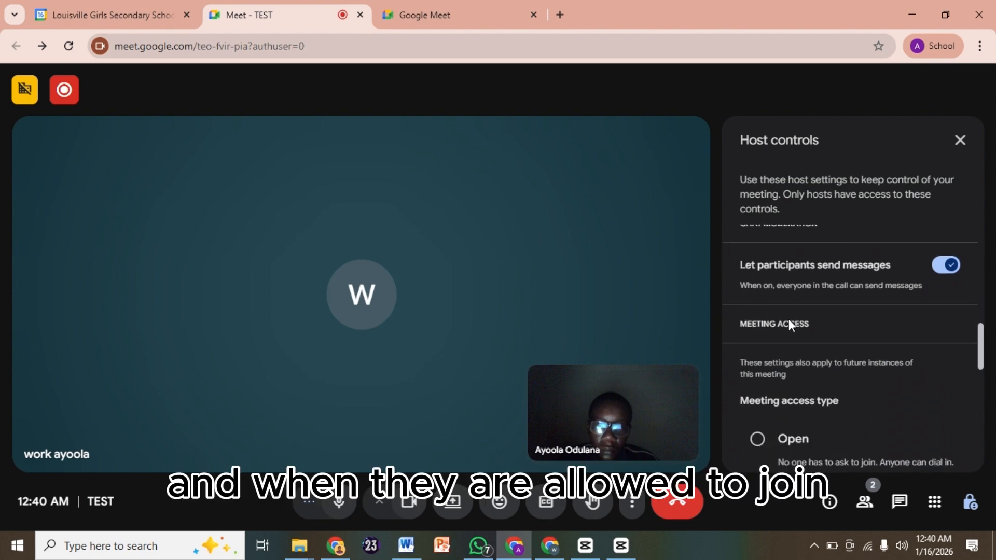
scroll(789, 322, down, 4)
scroll(789, 320, down, 1)
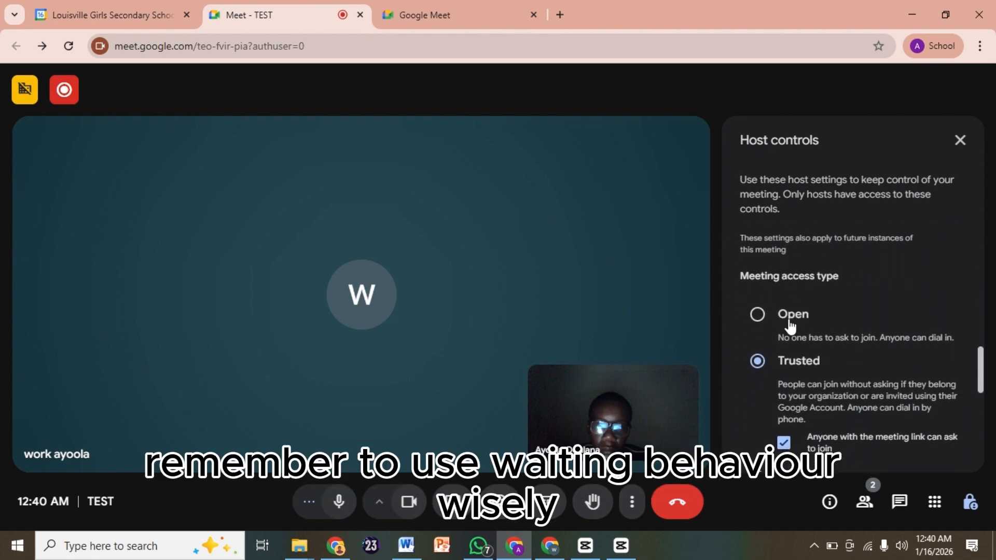
scroll(866, 337, down, 3)
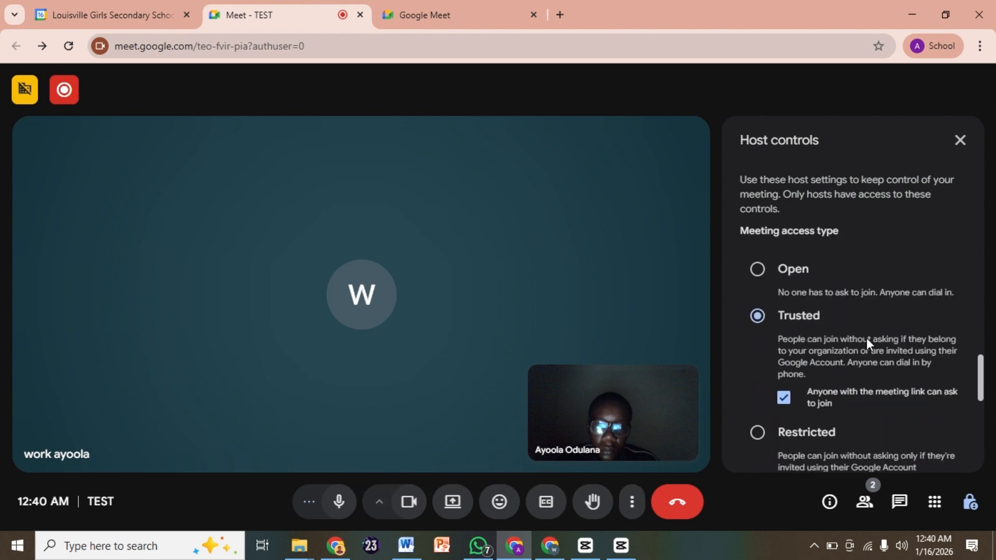